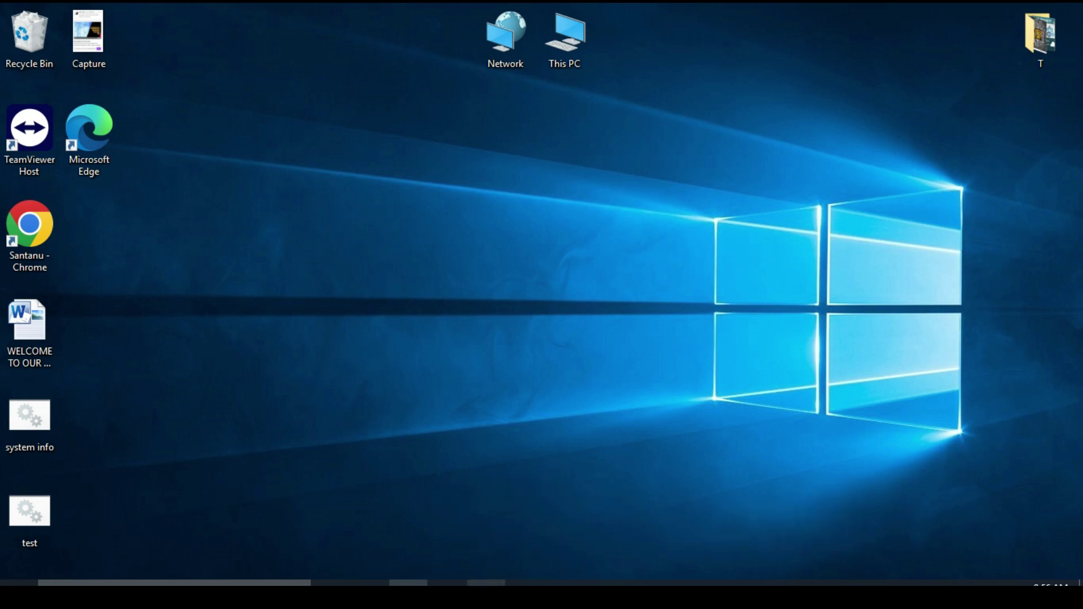
Step: Switch to Microsoft Edge and open the Clear browsing data dialog from the privacy, search, and services settings
{"action": "left_click", "coordinate": [486, 582]}
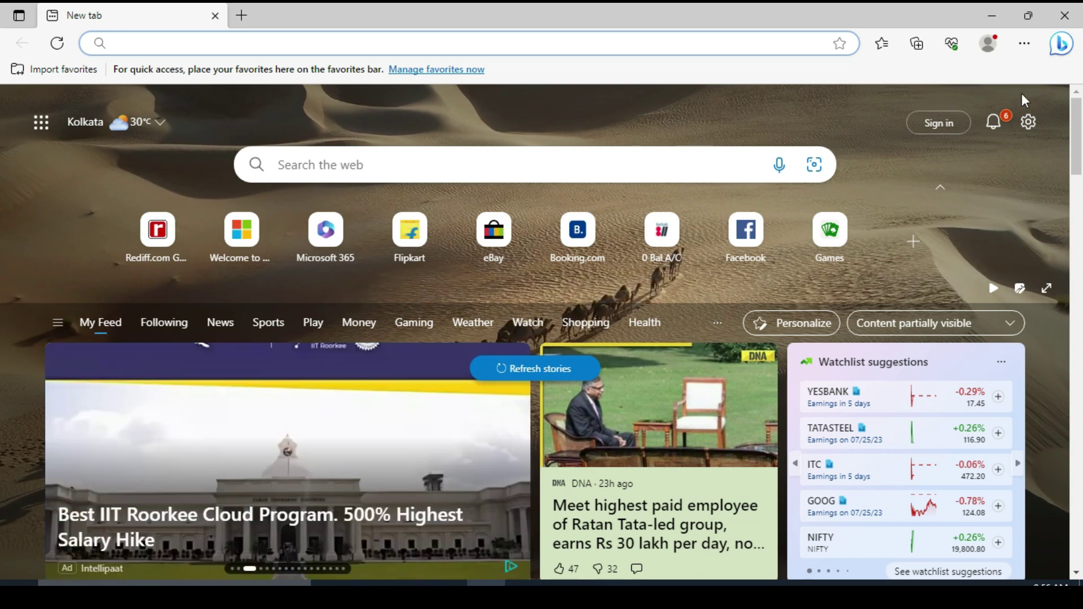
{"action": "left_click", "coordinate": [1025, 45]}
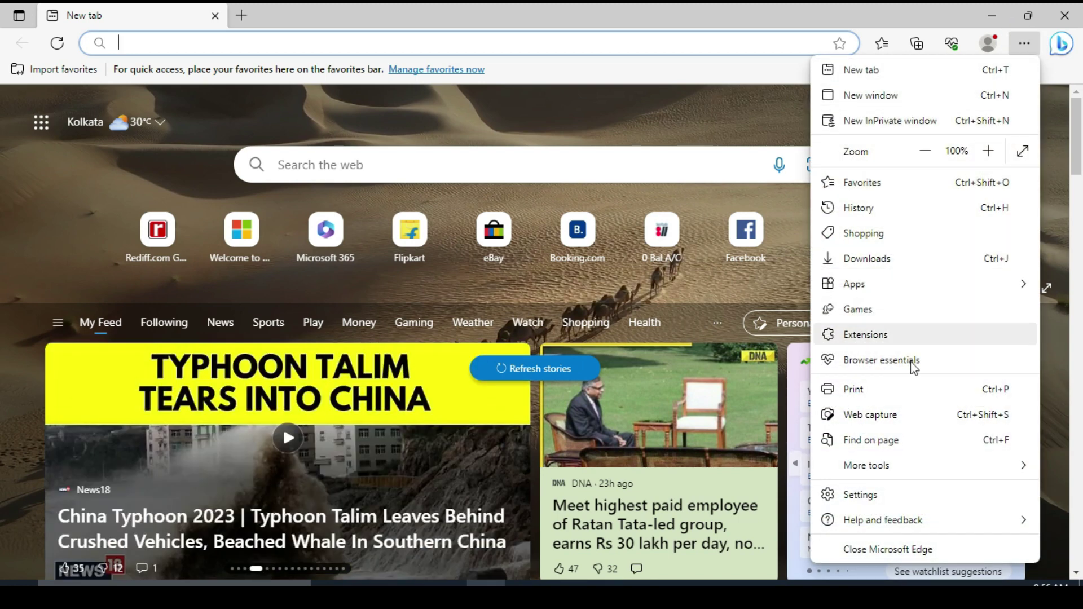
{"action": "left_click", "coordinate": [869, 498]}
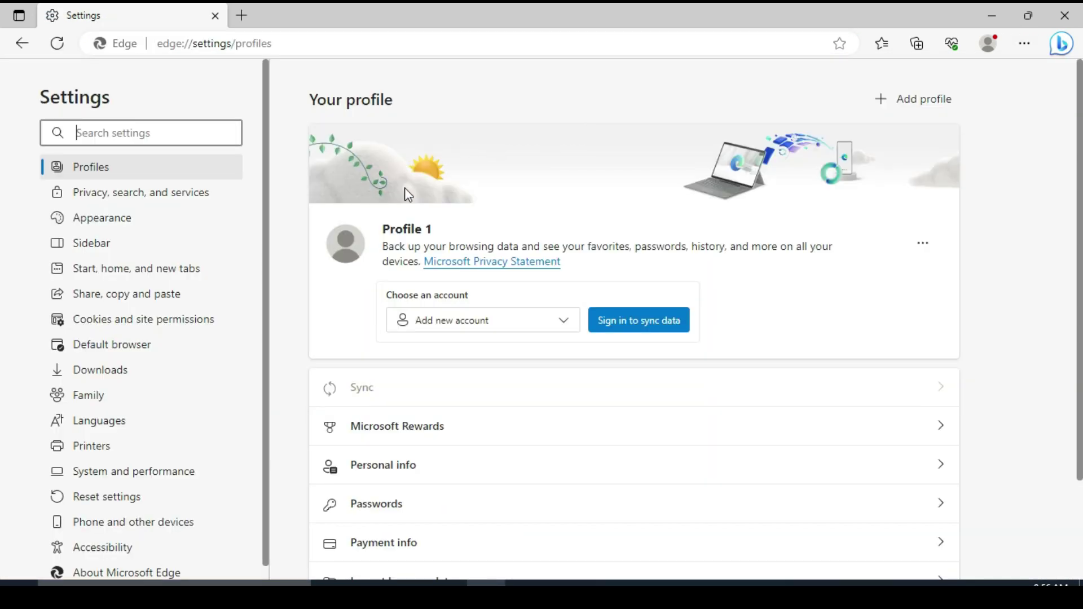
{"action": "left_click", "coordinate": [167, 195]}
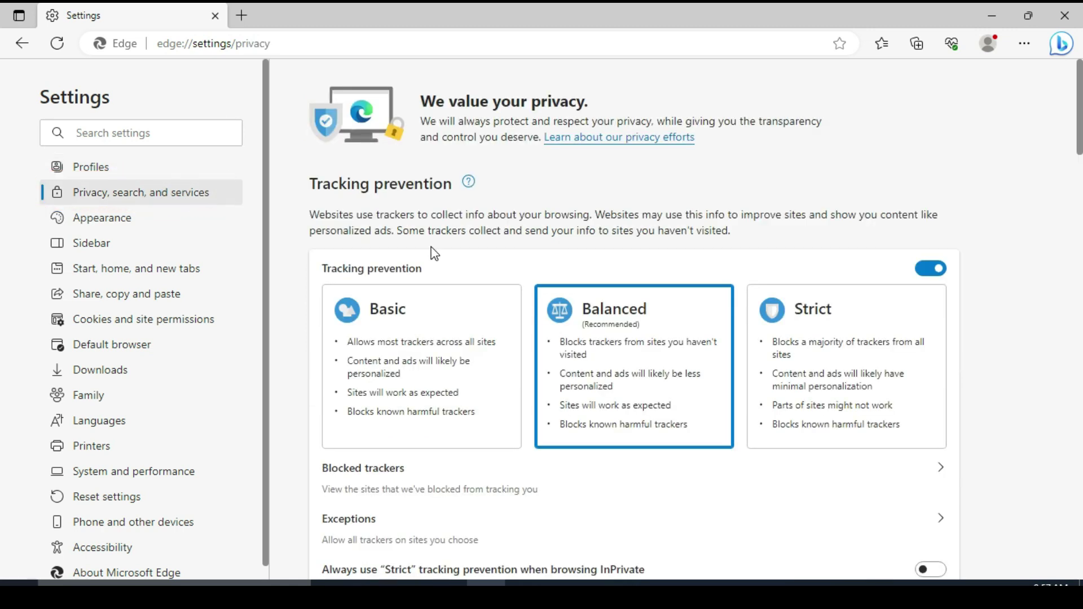
{"action": "scroll", "coordinate": [433, 249], "scroll_direction": "down", "scroll_amount": 5}
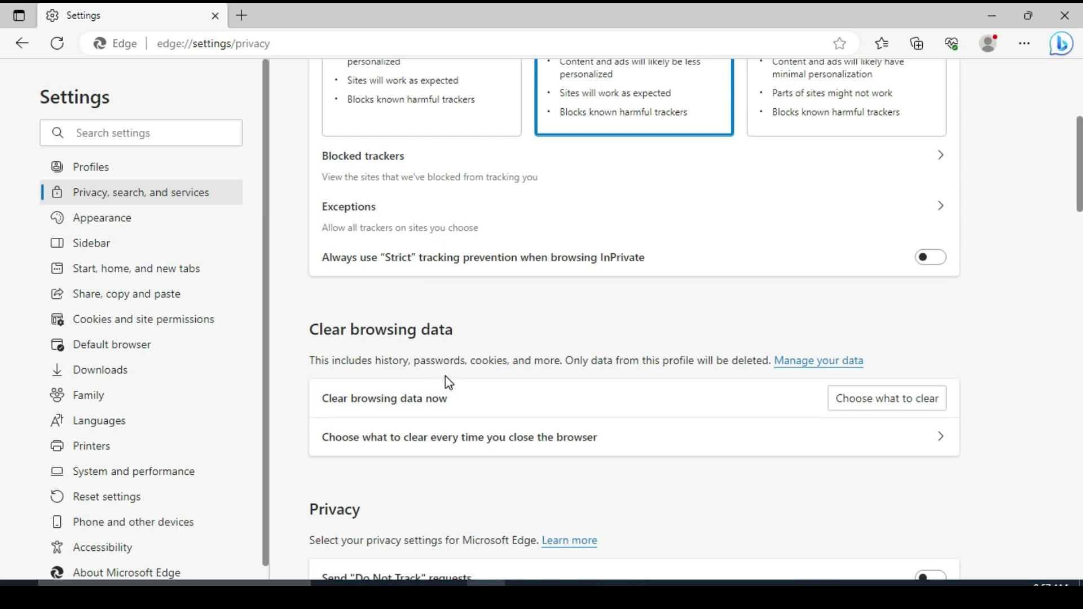
{"action": "scroll", "coordinate": [449, 383], "scroll_direction": "down", "scroll_amount": 1}
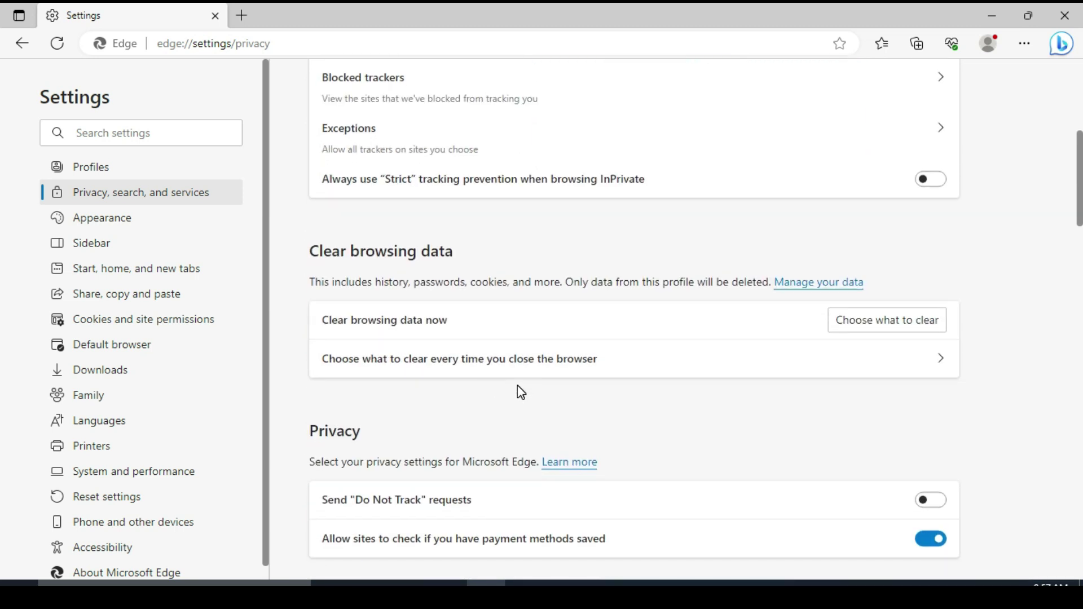
{"action": "left_click", "coordinate": [876, 321]}
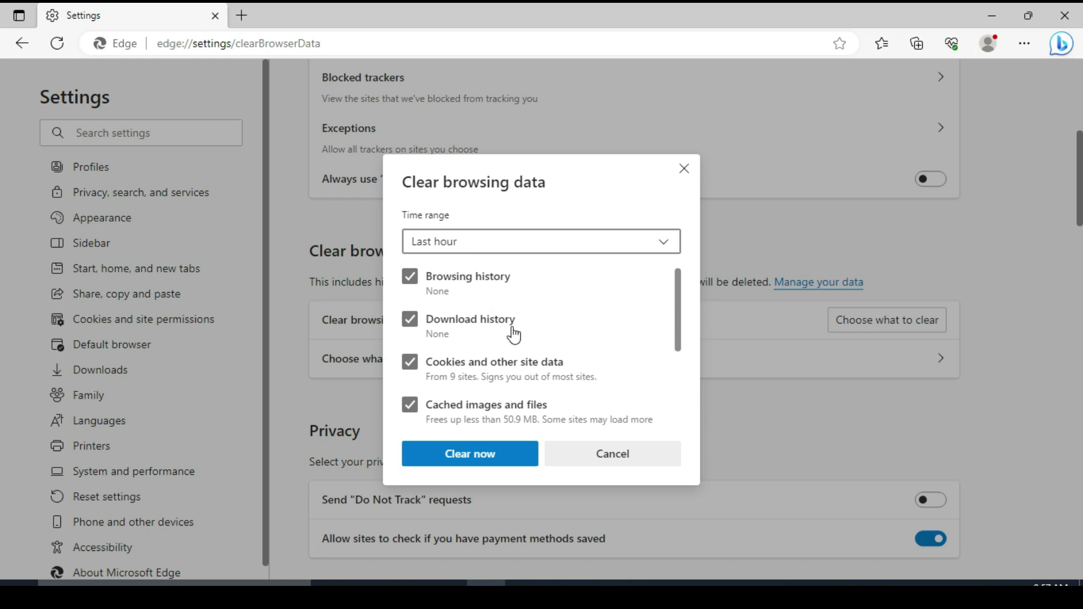
Step: Review the data types and clear the last hour's browsing history, download history, cookies and site data, and cached images and files
{"action": "scroll", "coordinate": [570, 331], "scroll_direction": "down", "scroll_amount": 1}
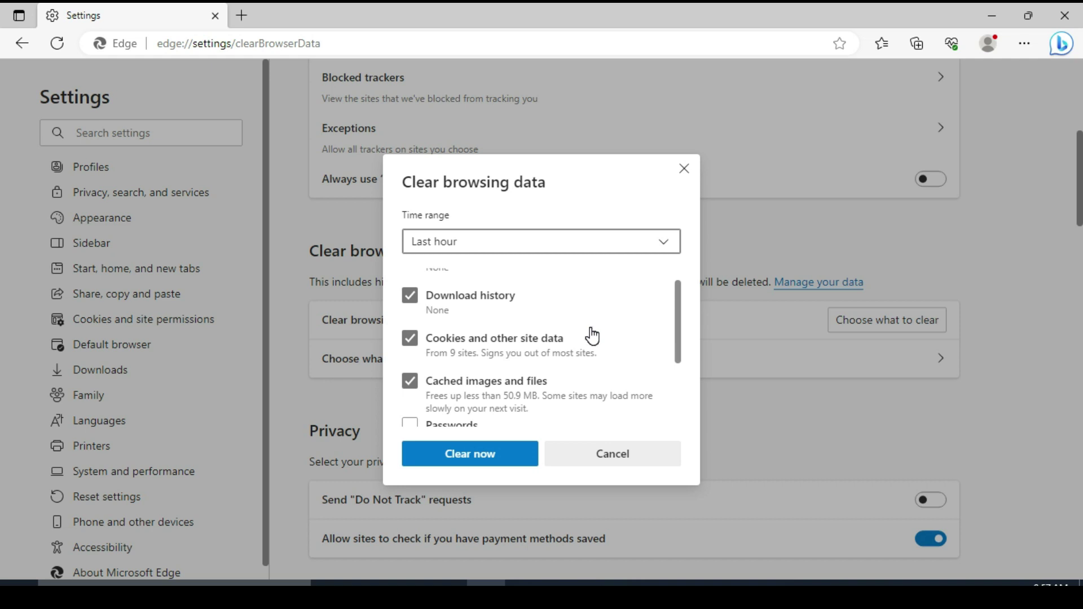
{"action": "scroll", "coordinate": [593, 337], "scroll_direction": "down", "scroll_amount": 1}
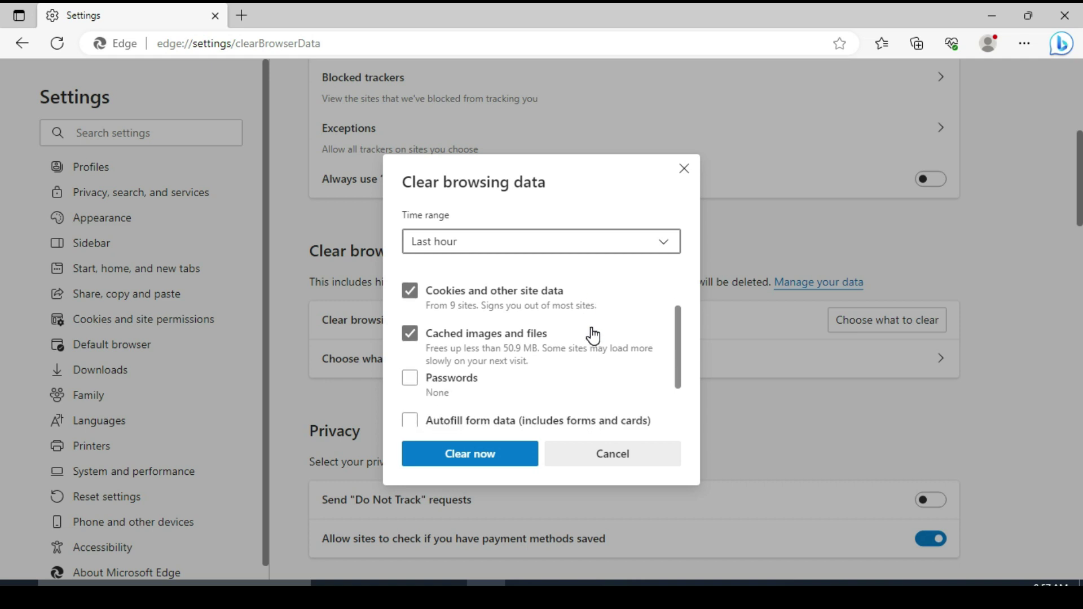
{"action": "scroll", "coordinate": [593, 337], "scroll_direction": "down", "scroll_amount": 1}
{"action": "scroll", "coordinate": [480, 366], "scroll_direction": "down", "scroll_amount": 1}
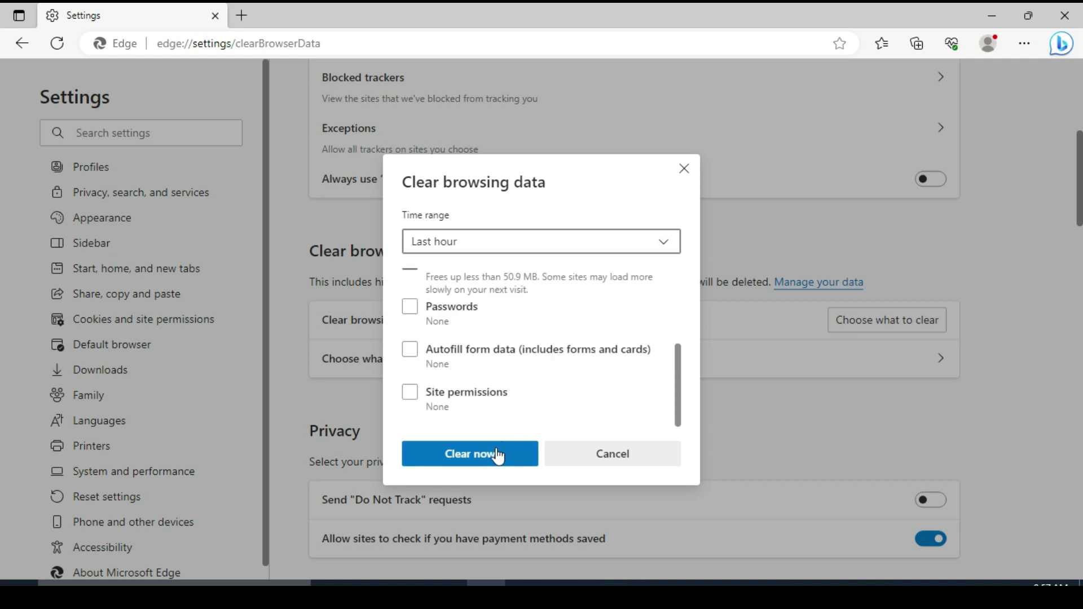
{"action": "scroll", "coordinate": [576, 377], "scroll_direction": "up", "scroll_amount": 2}
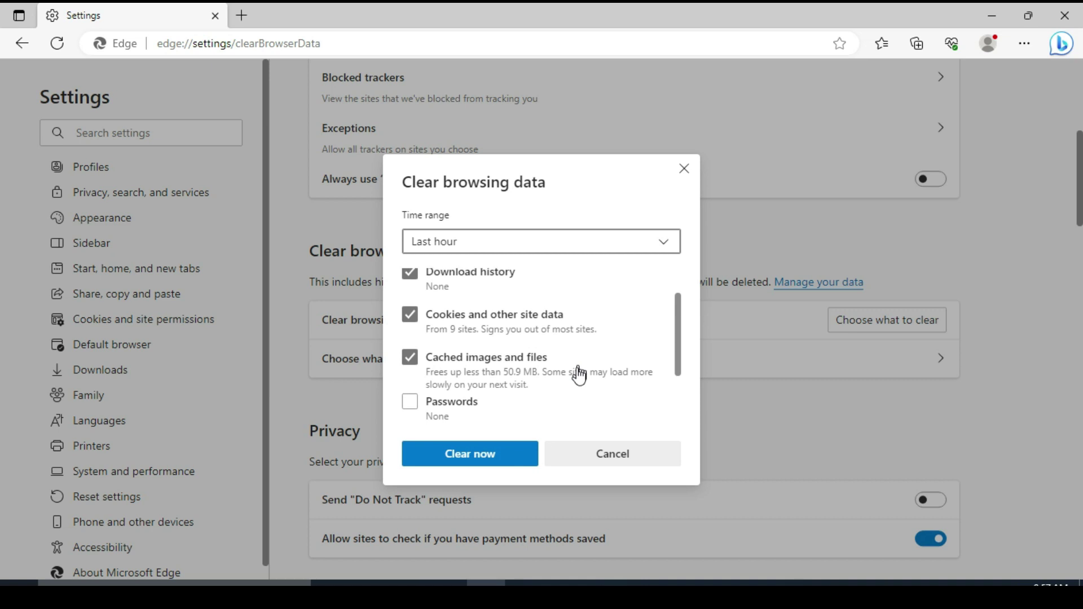
{"action": "left_click", "coordinate": [506, 451]}
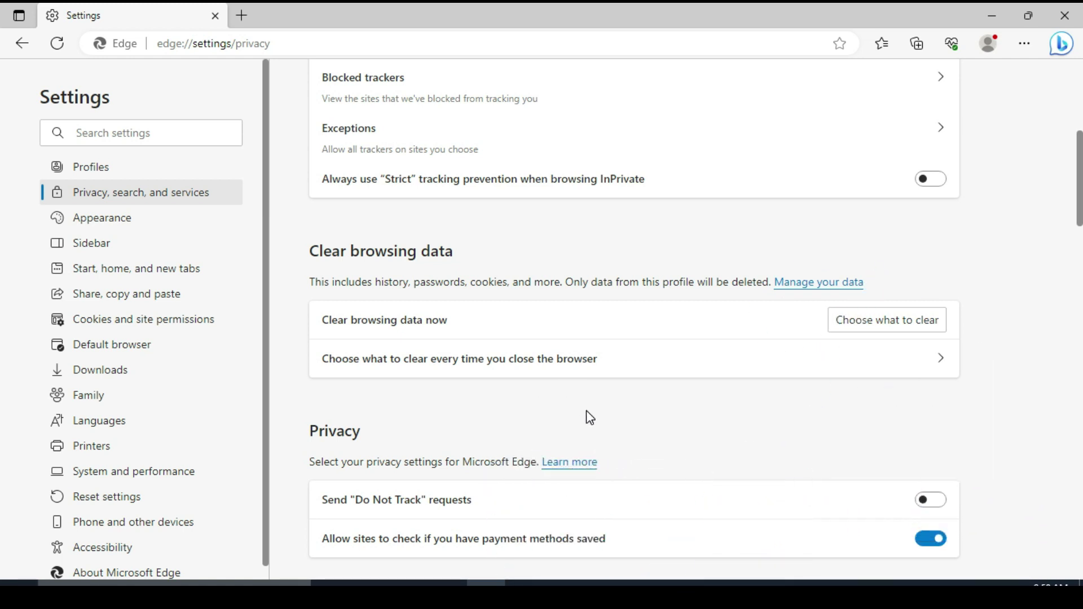
Step: Open the extension management page to check which extensions are installed
{"action": "left_click", "coordinate": [1028, 44]}
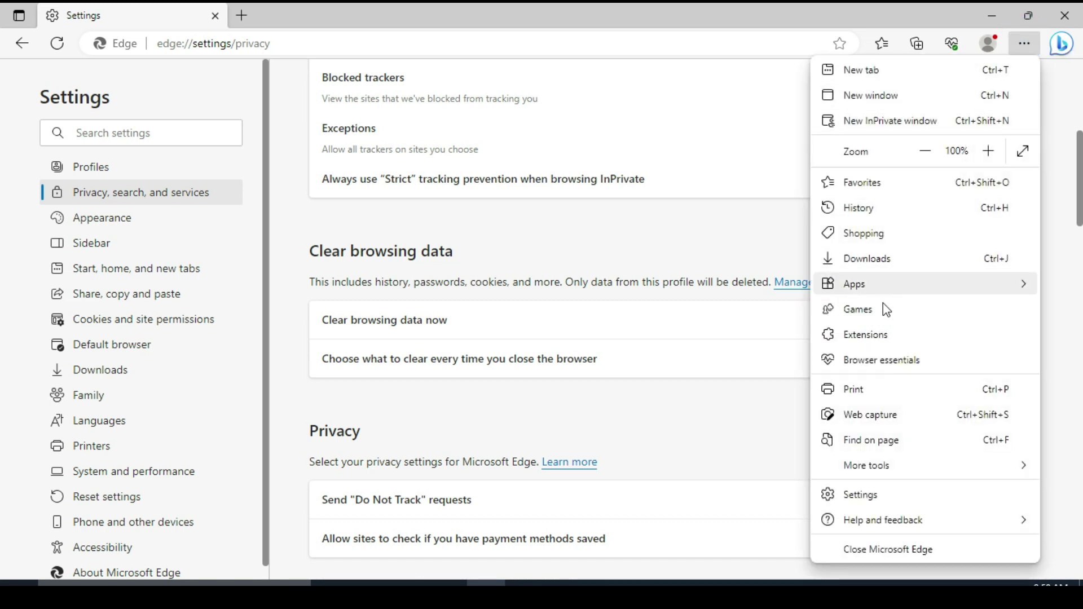
{"action": "left_click", "coordinate": [869, 339]}
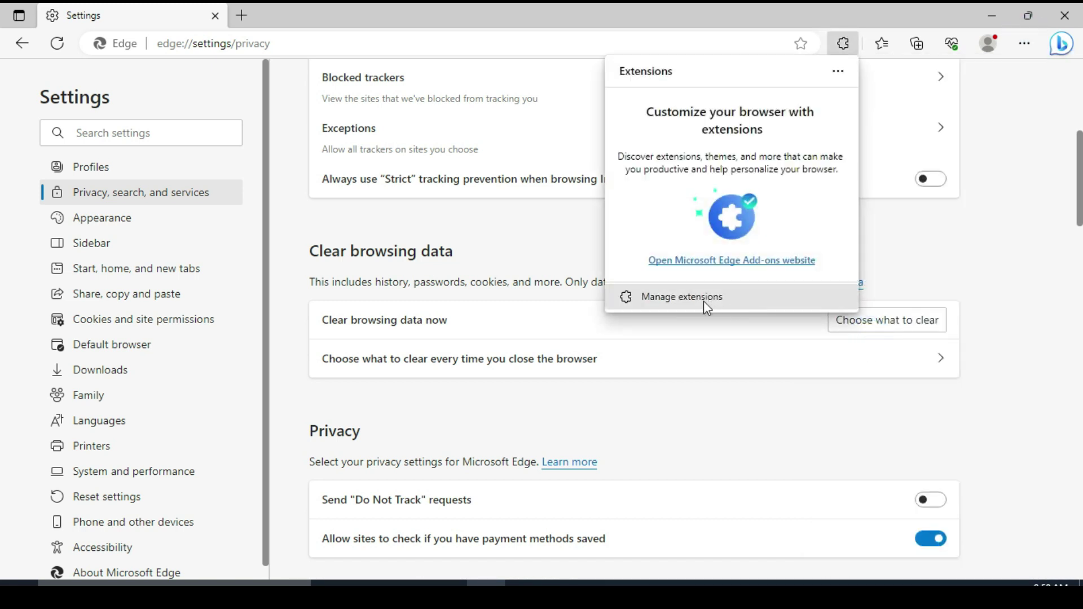
{"action": "left_click", "coordinate": [679, 299]}
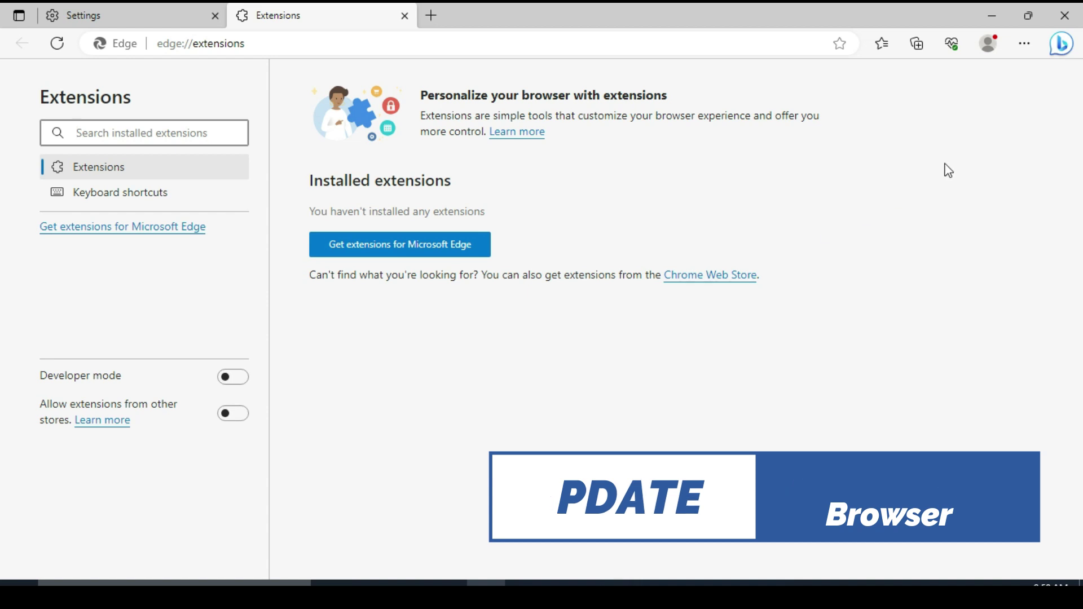
Step: Open the About Microsoft Edge page in the settings to check for and download browser updates
{"action": "left_click", "coordinate": [1029, 45]}
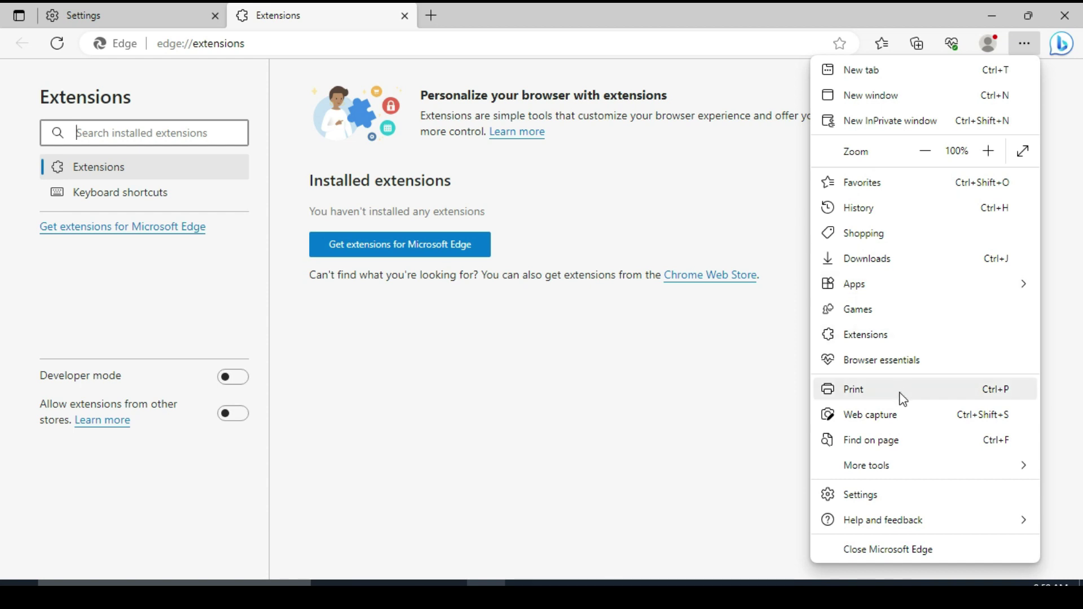
{"action": "left_click", "coordinate": [874, 503]}
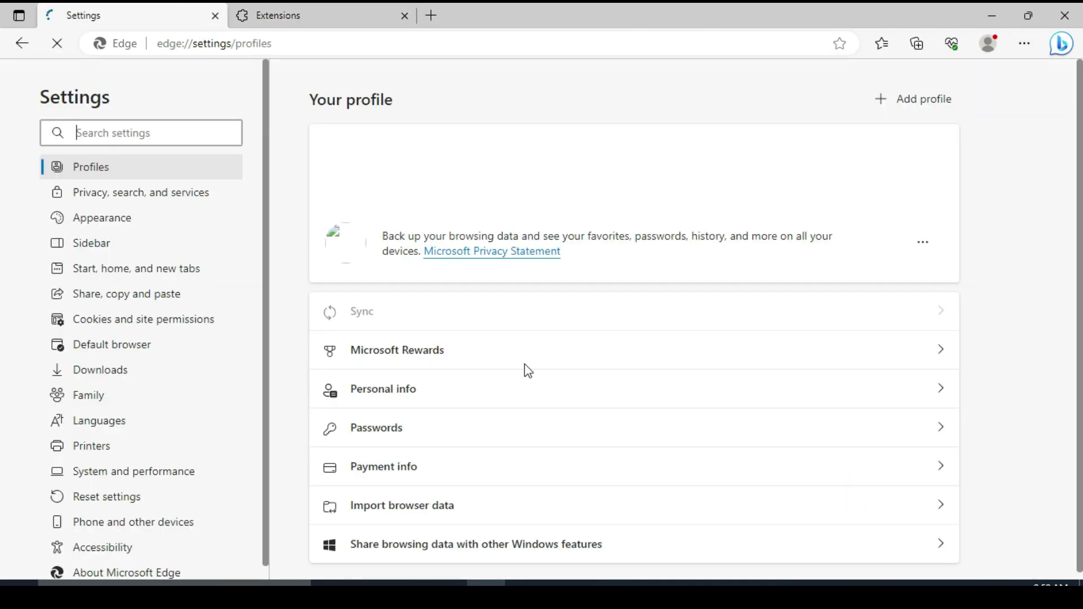
{"action": "scroll", "coordinate": [182, 335], "scroll_direction": "down", "scroll_amount": 1}
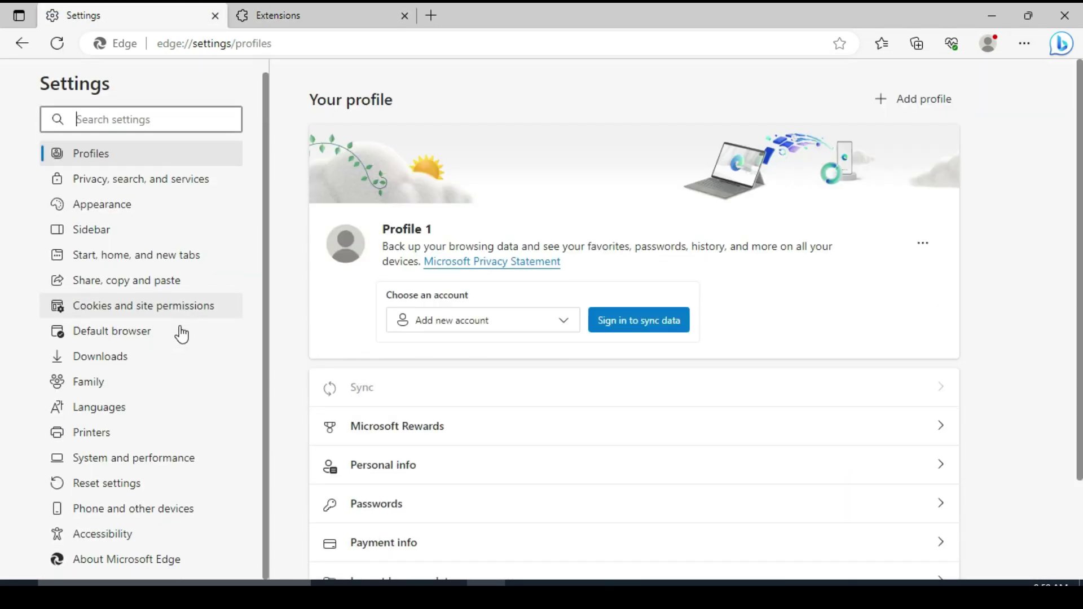
{"action": "left_click", "coordinate": [117, 562]}
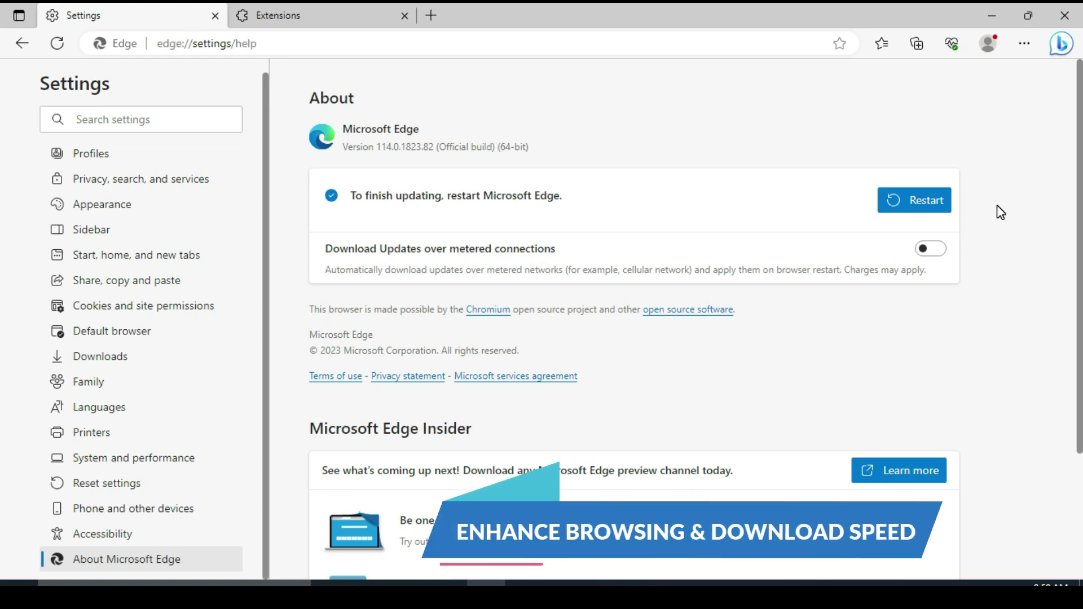
Step: Close the Extensions tab and load edge://flags in the Settings tab
{"action": "left_click", "coordinate": [405, 15]}
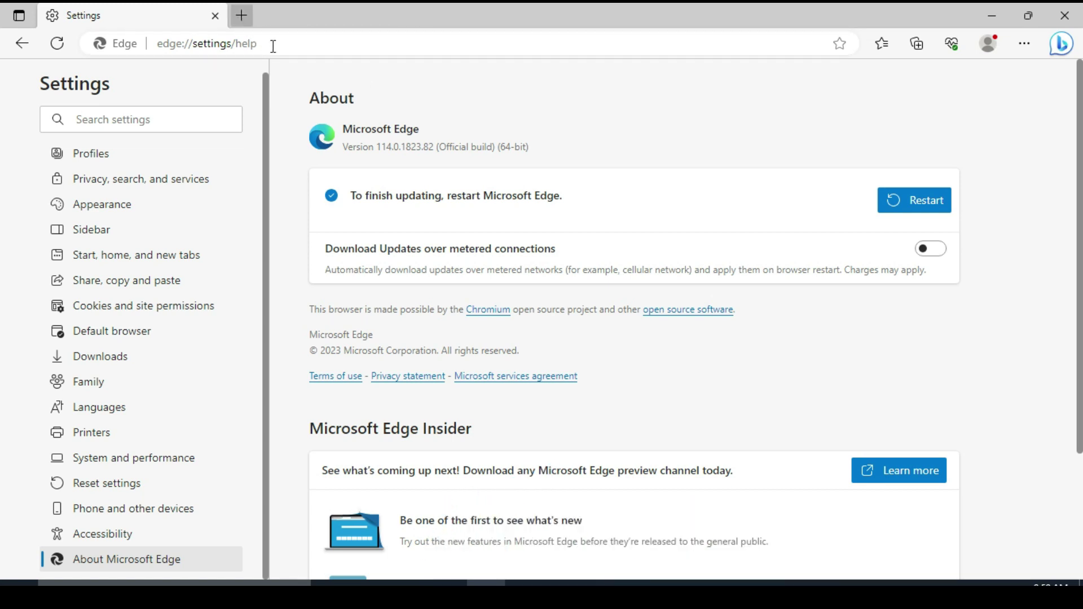
{"action": "left_click", "coordinate": [276, 46]}
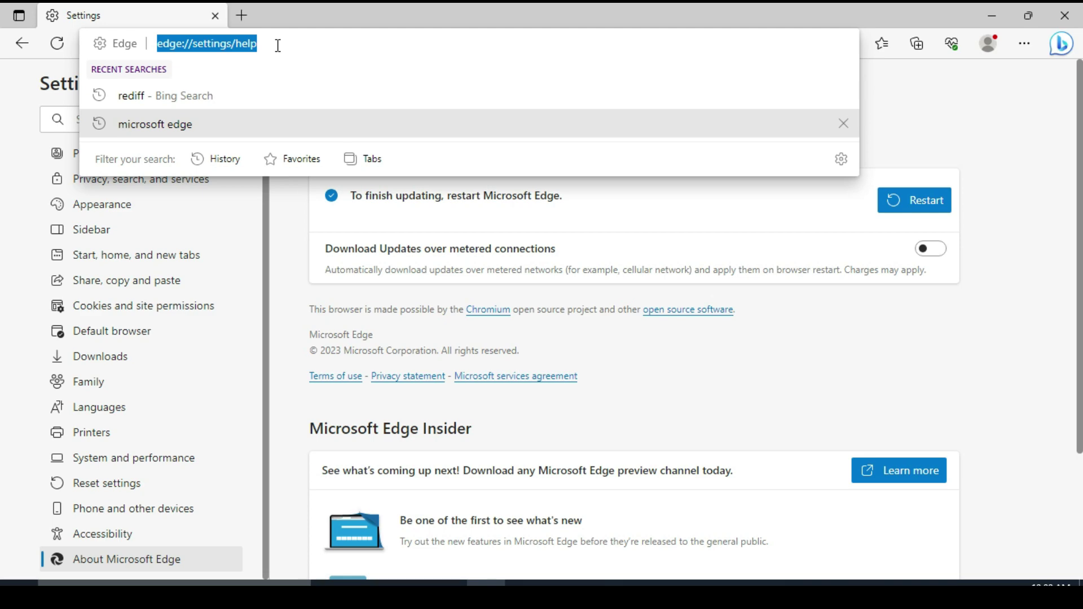
{"action": "type", "text": "edg"}
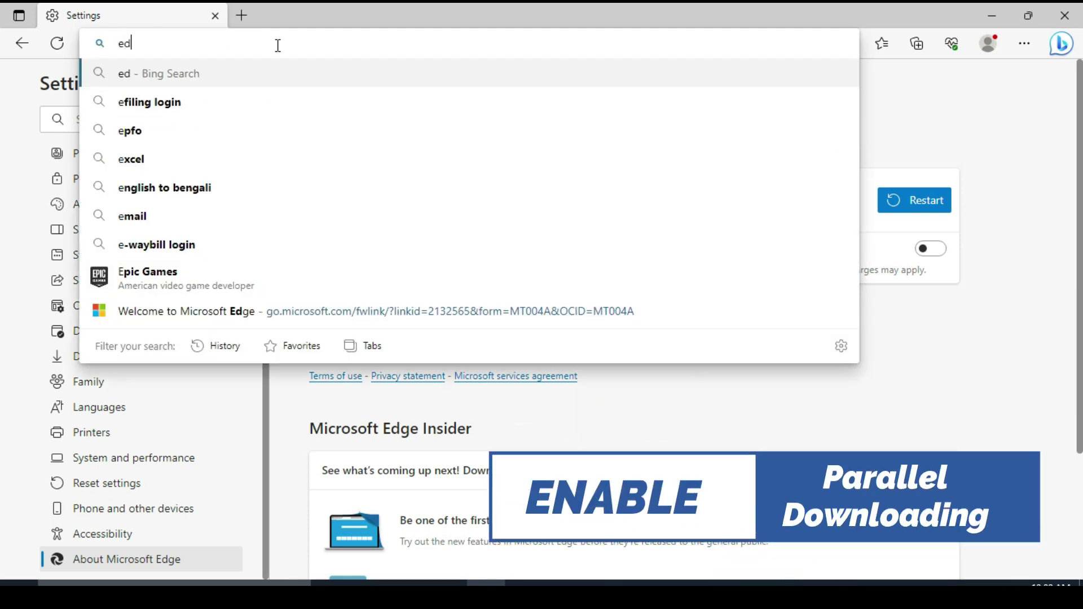
{"action": "type", "text": "e:"}
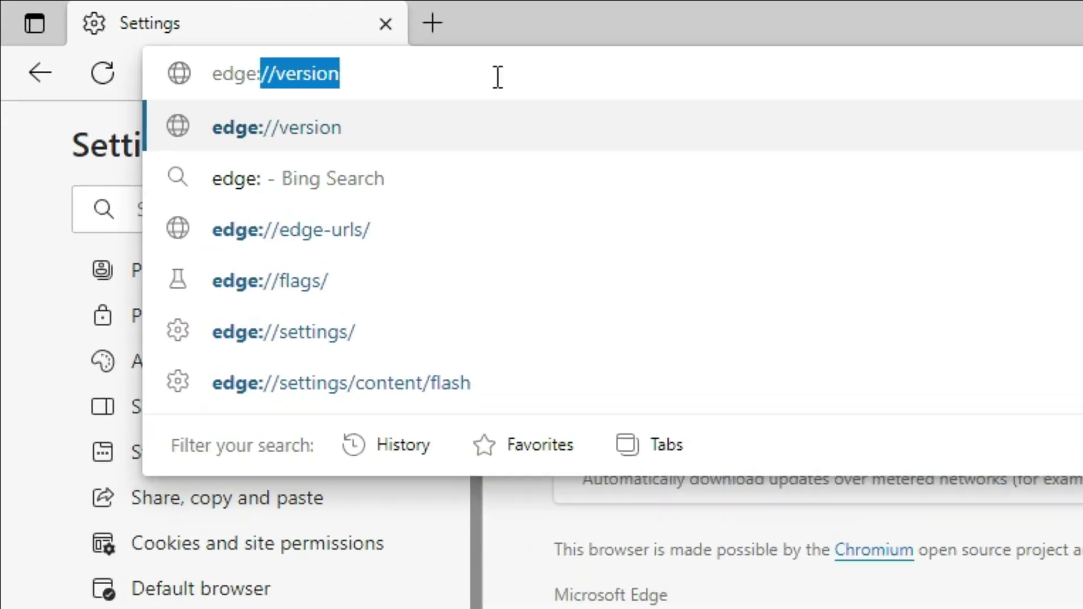
{"action": "type", "text": "//"}
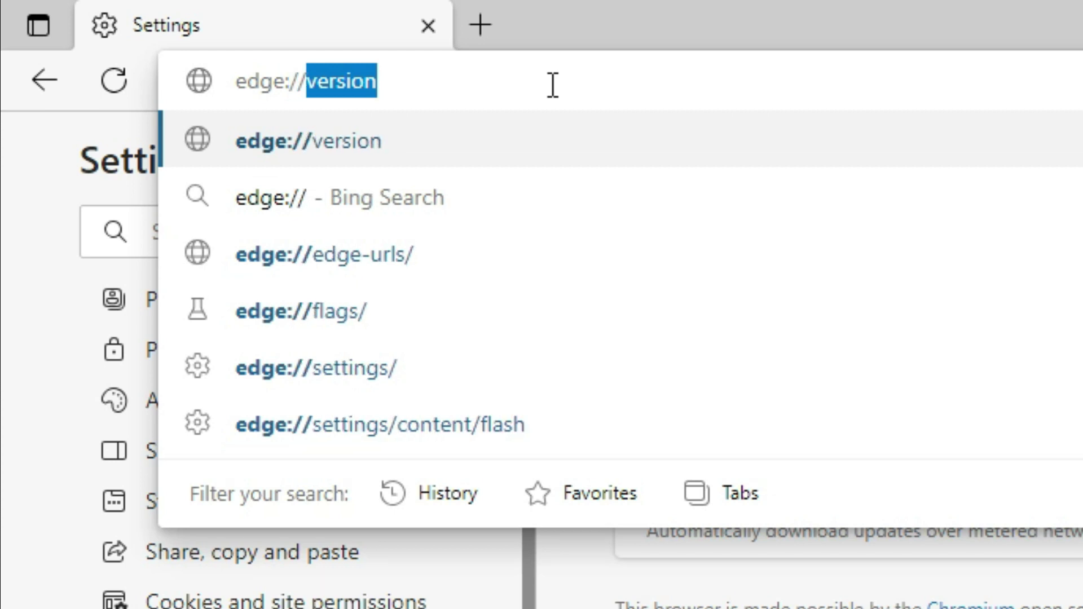
{"action": "type", "text": "flag"}
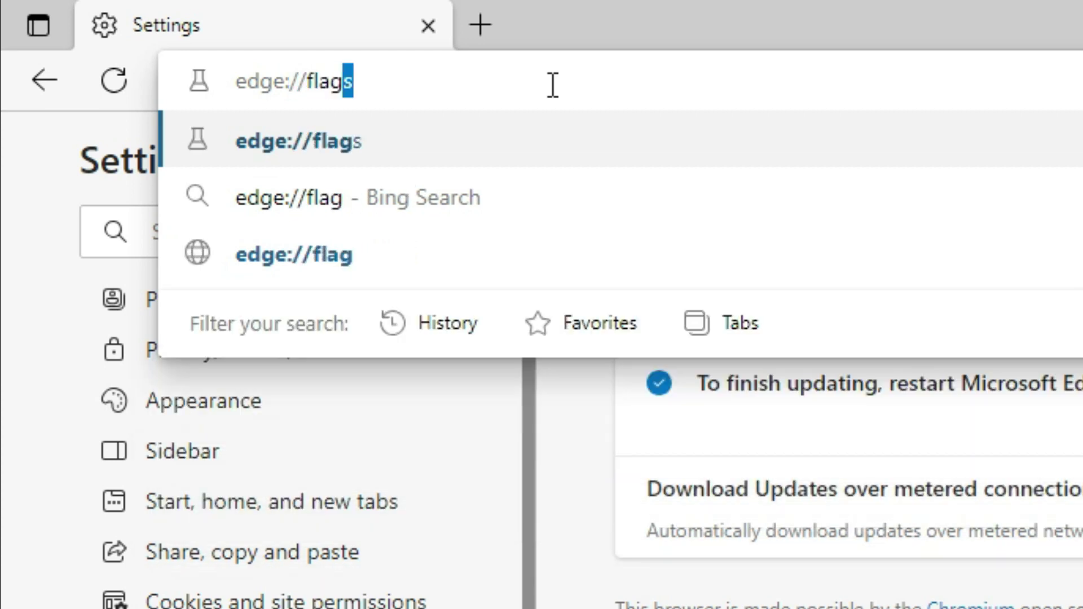
{"action": "type", "text": "s"}
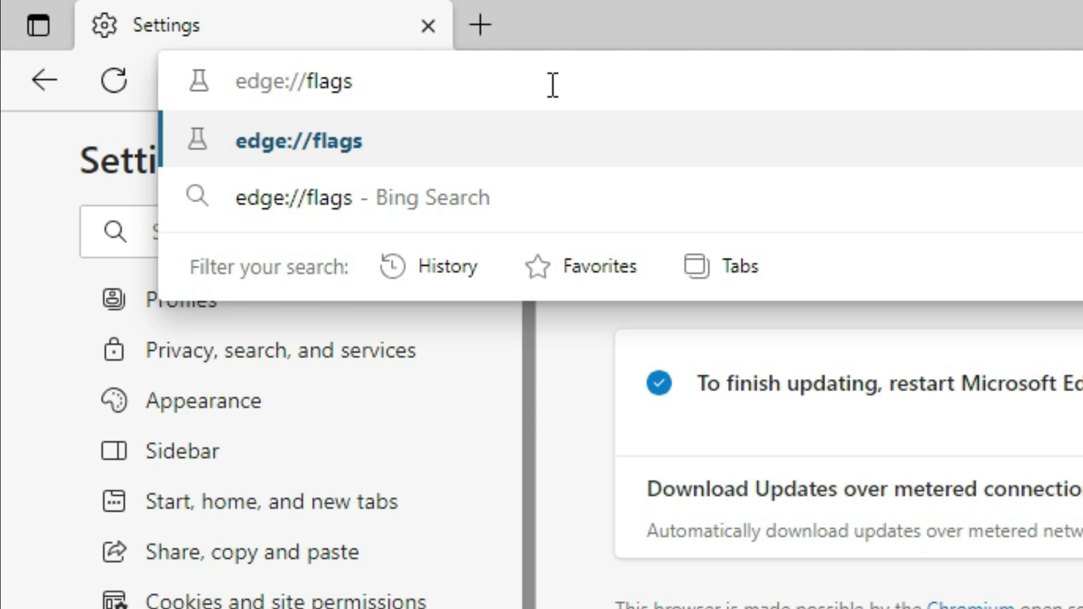
{"action": "key", "text": "Return"}
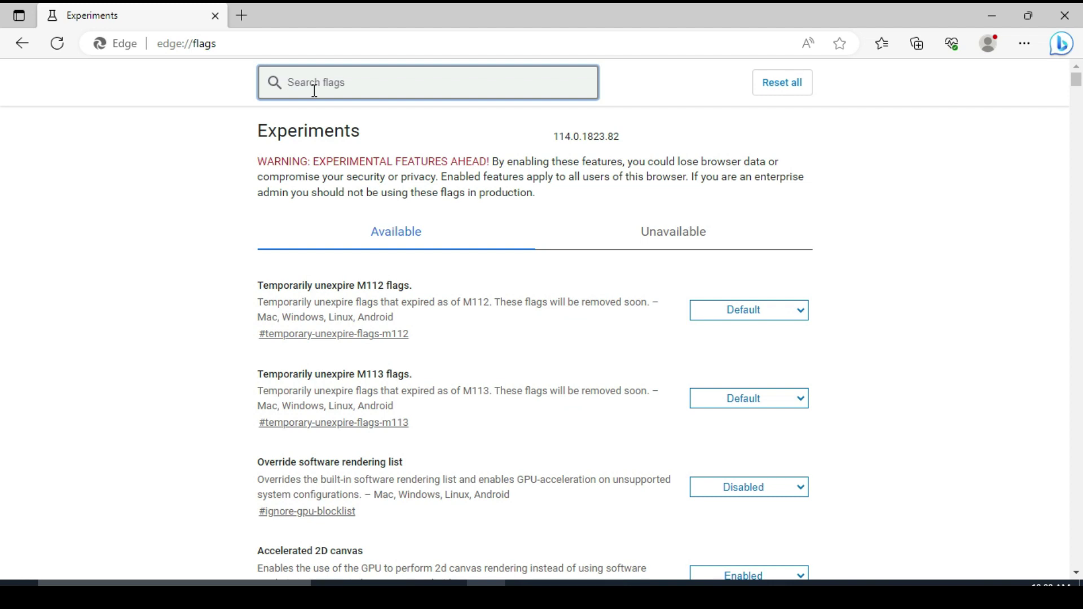
Step: Search the flags for "paralle", set Parallel downloading to Enabled, and restart the browser
{"action": "type", "text": "parall"}
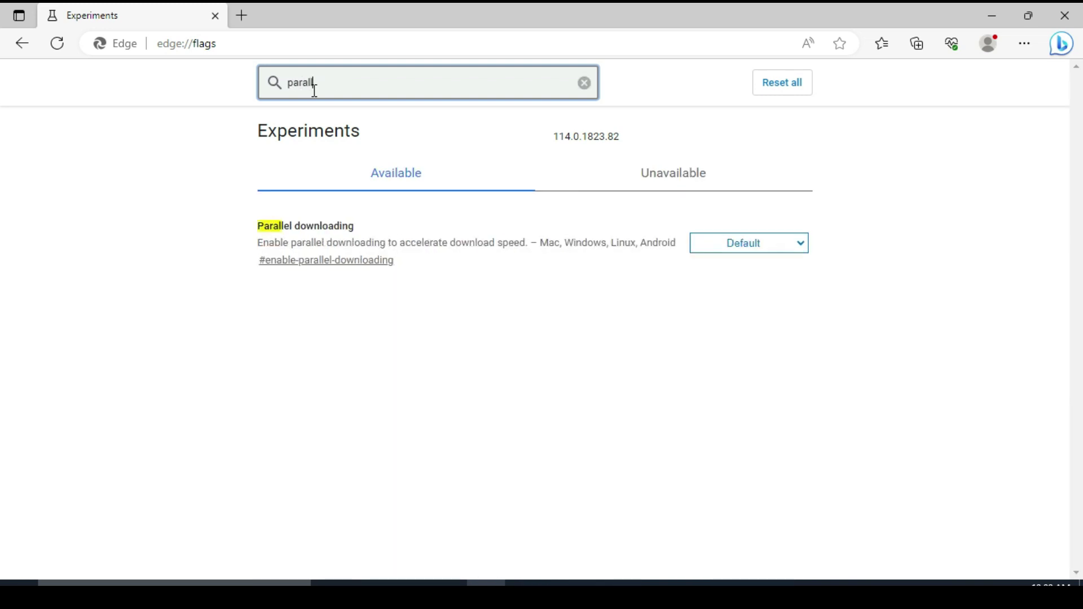
{"action": "type", "text": "e"}
{"action": "left_click", "coordinate": [802, 245]}
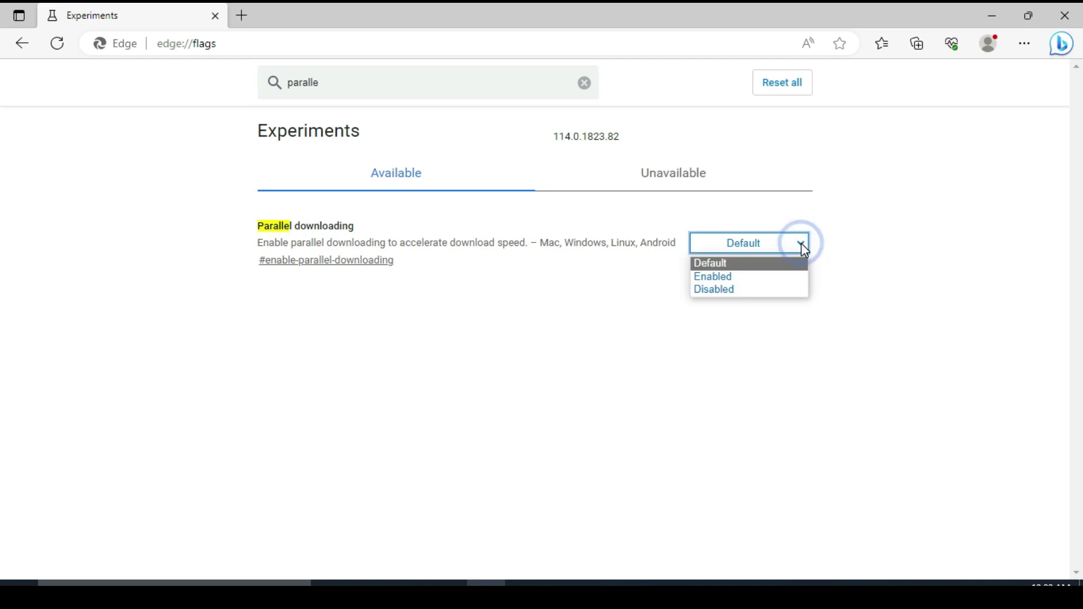
{"action": "left_click", "coordinate": [758, 278]}
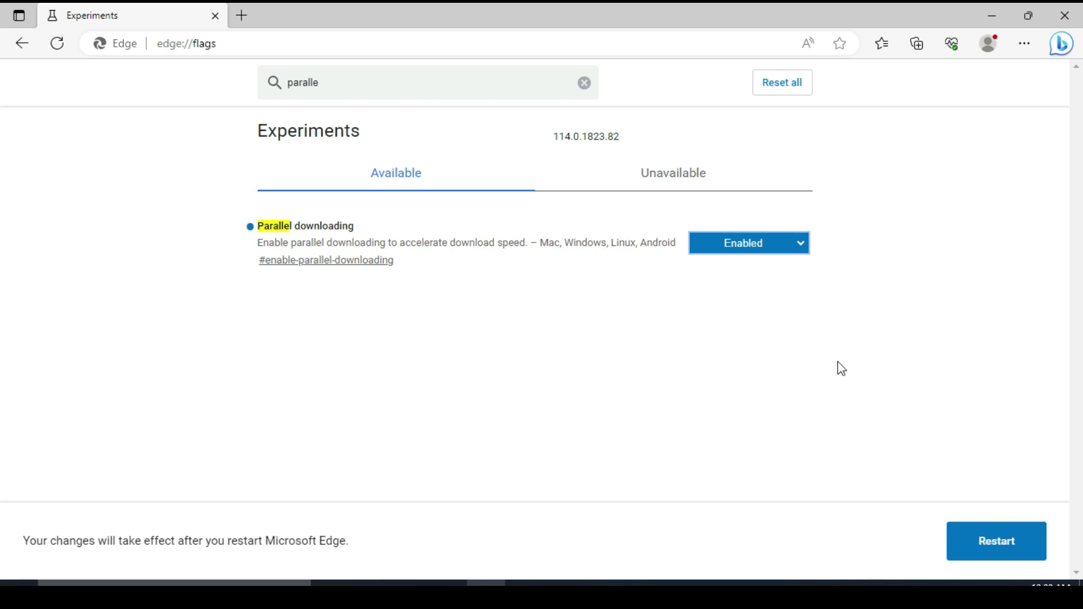
{"action": "left_click", "coordinate": [997, 553]}
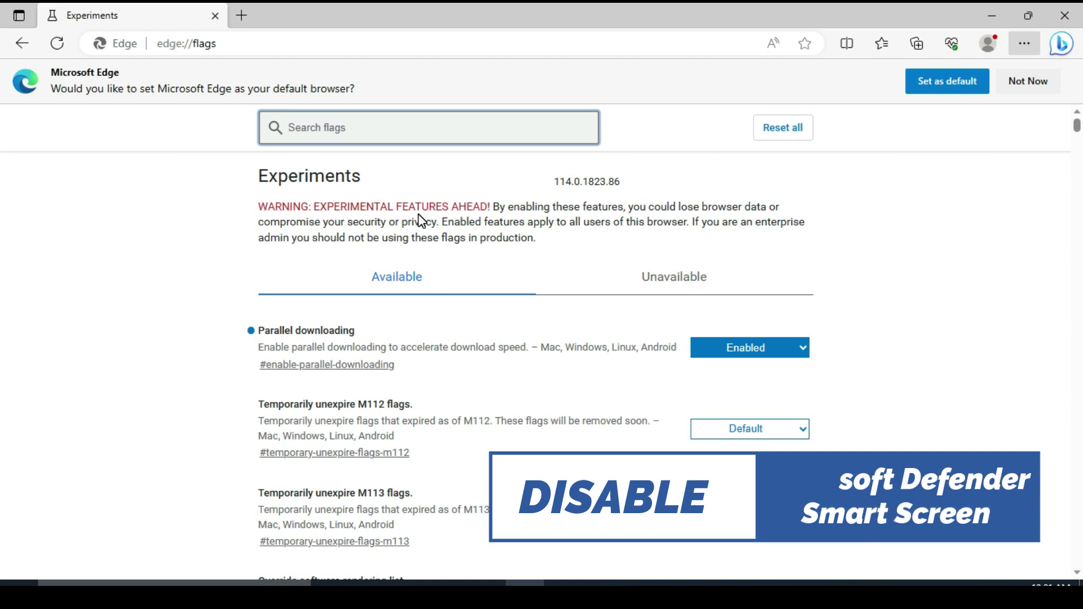
Step: Open the Privacy, search, and services page in the browser settings and decline the offer to set Microsoft Edge as default browser
{"action": "left_click", "coordinate": [1027, 45]}
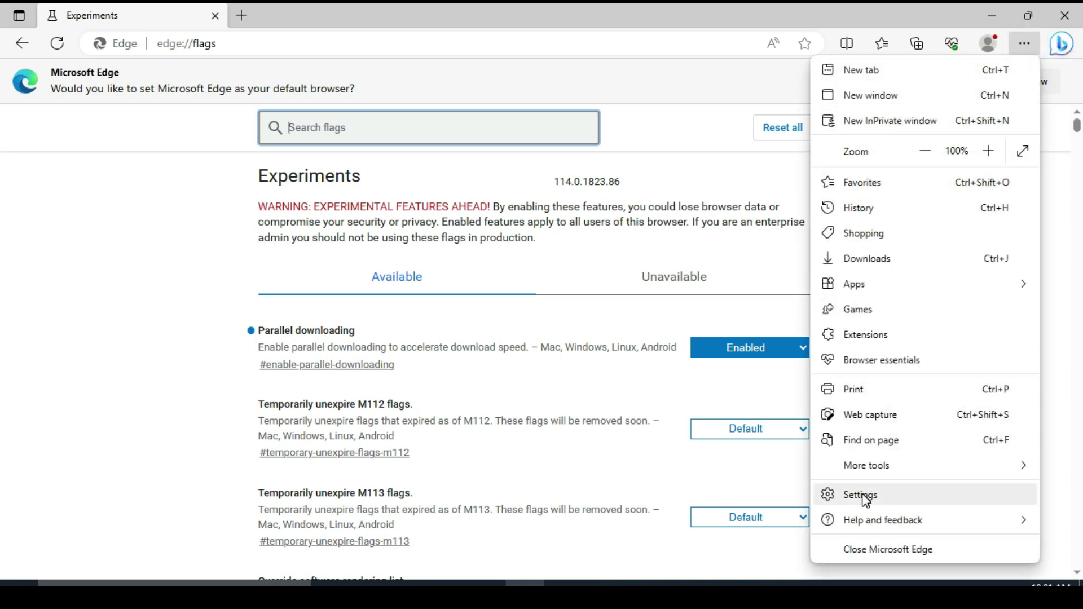
{"action": "left_click", "coordinate": [863, 495]}
{"action": "left_click", "coordinate": [1027, 82]}
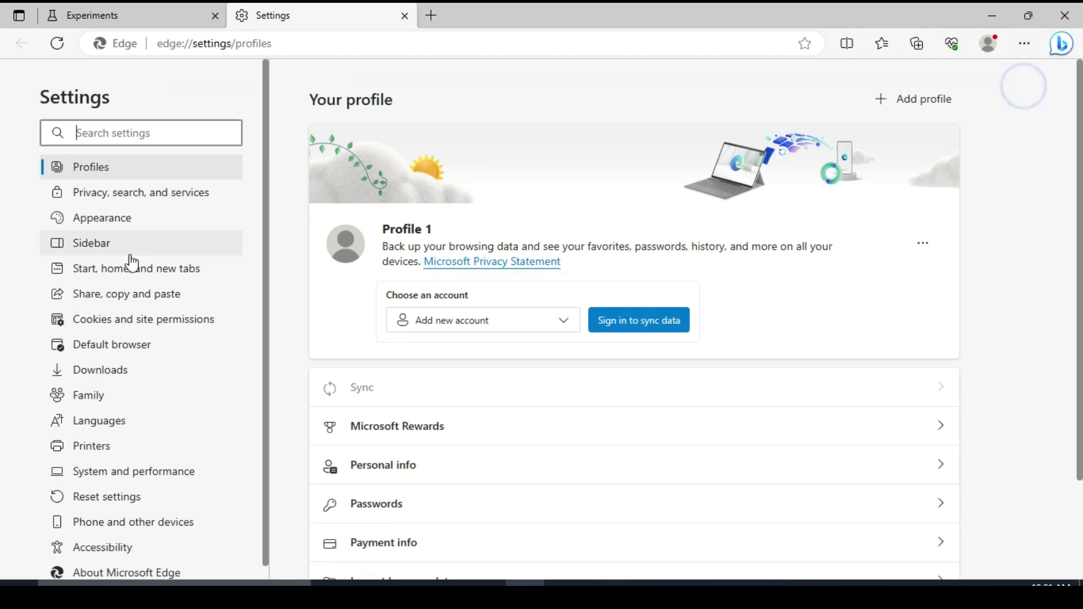
{"action": "left_click", "coordinate": [139, 196]}
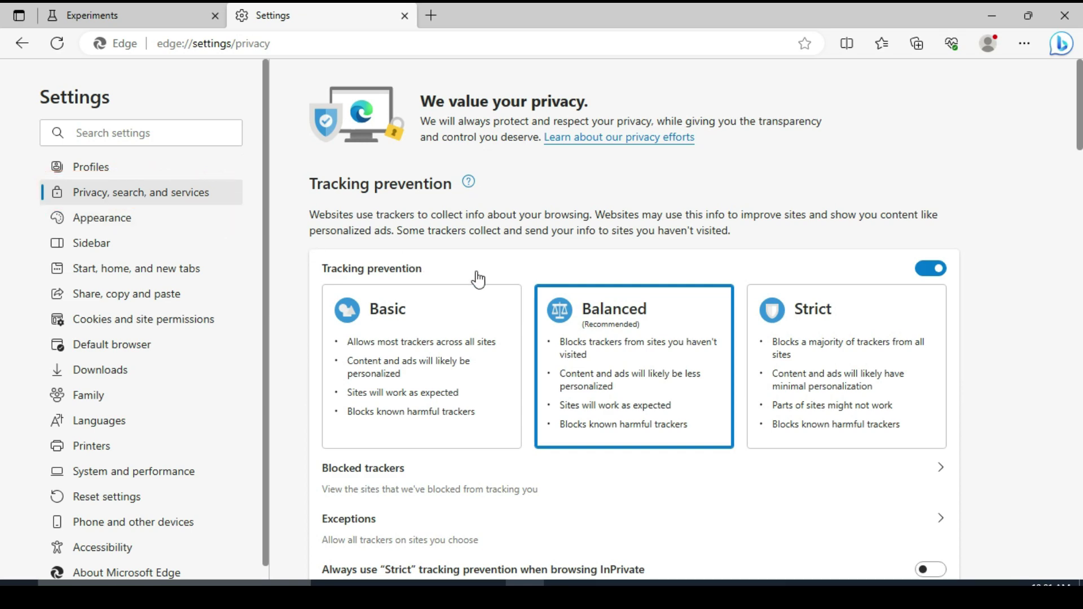
Step: Turn off Microsoft Defender SmartScreen in the Security section of the privacy settings
{"action": "scroll", "coordinate": [486, 279], "scroll_direction": "down", "scroll_amount": 5}
{"action": "scroll", "coordinate": [486, 280], "scroll_direction": "down", "scroll_amount": 13}
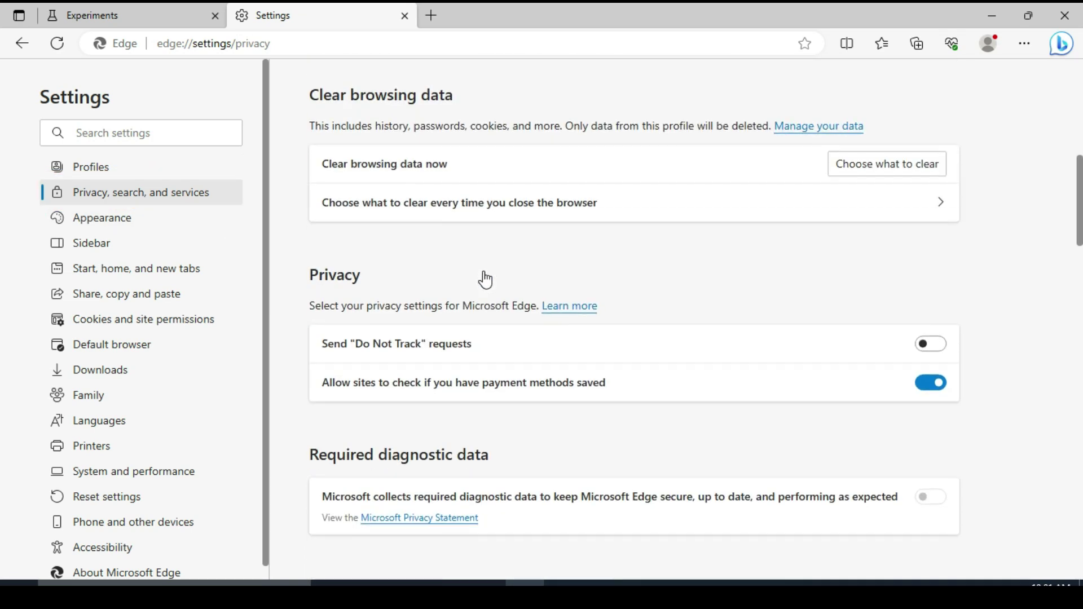
{"action": "scroll", "coordinate": [485, 279], "scroll_direction": "down", "scroll_amount": 4}
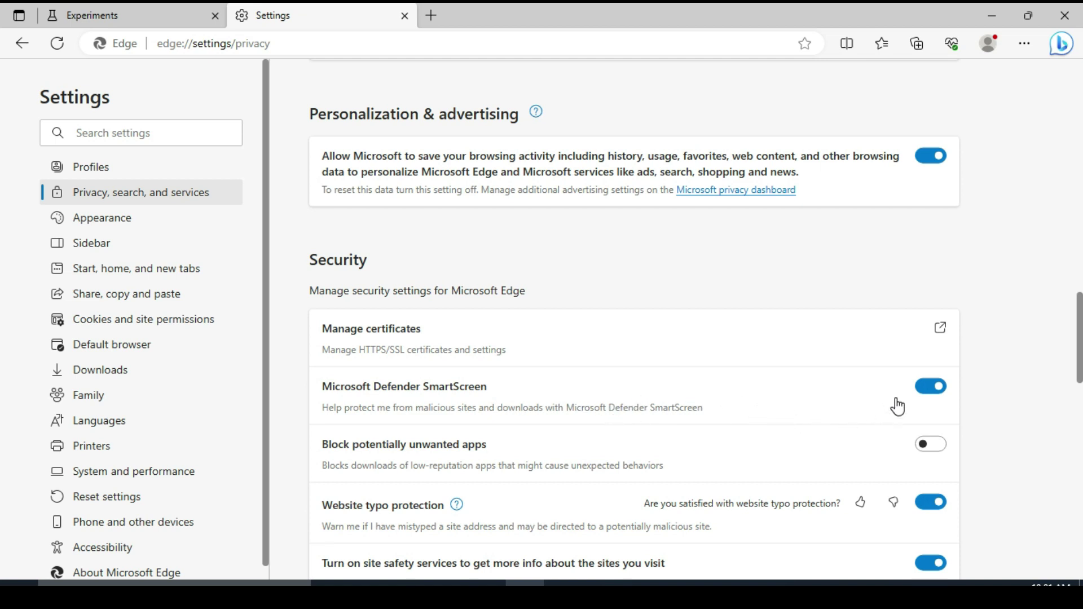
{"action": "left_click", "coordinate": [929, 387]}
{"action": "scroll", "coordinate": [903, 367], "scroll_direction": "down", "scroll_amount": 1}
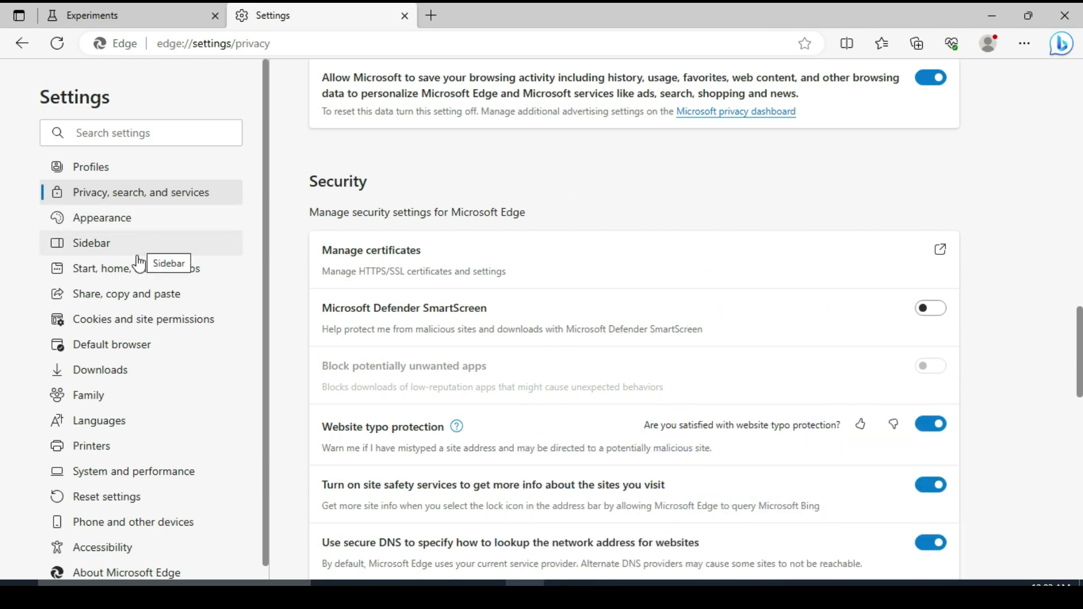
Step: Open the System and performance settings and switch hardware acceleration off and back on
{"action": "left_click", "coordinate": [120, 478]}
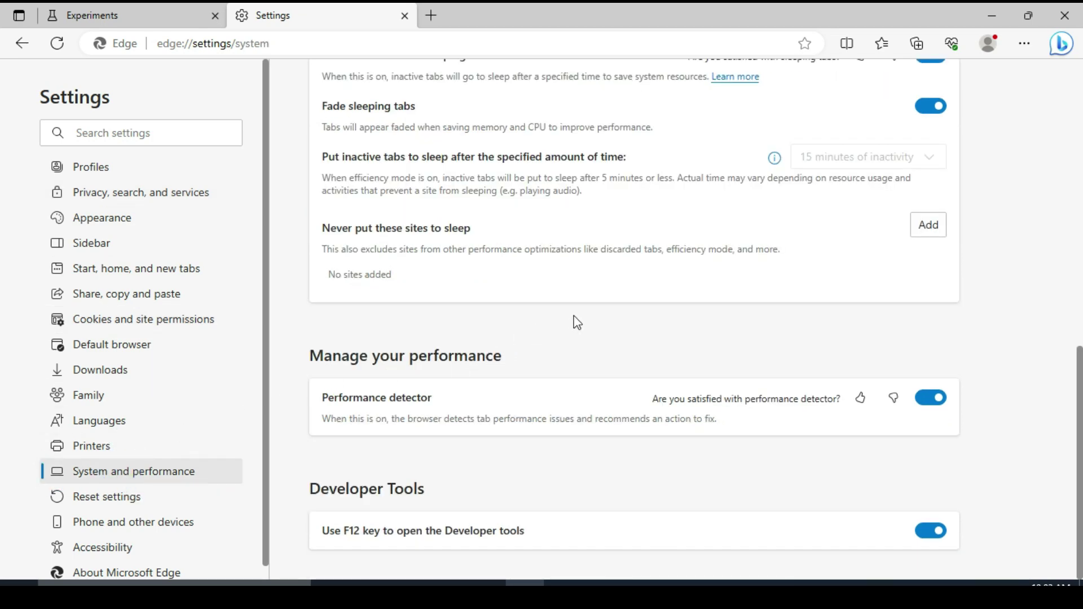
{"action": "scroll", "coordinate": [573, 322], "scroll_direction": "up", "scroll_amount": 10}
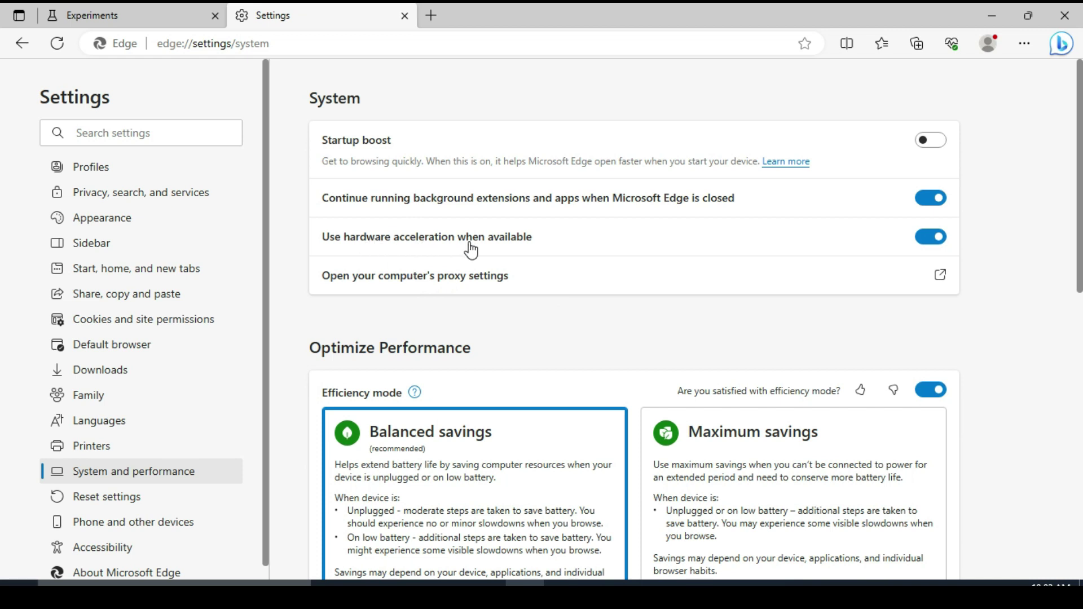
{"action": "left_click", "coordinate": [923, 242]}
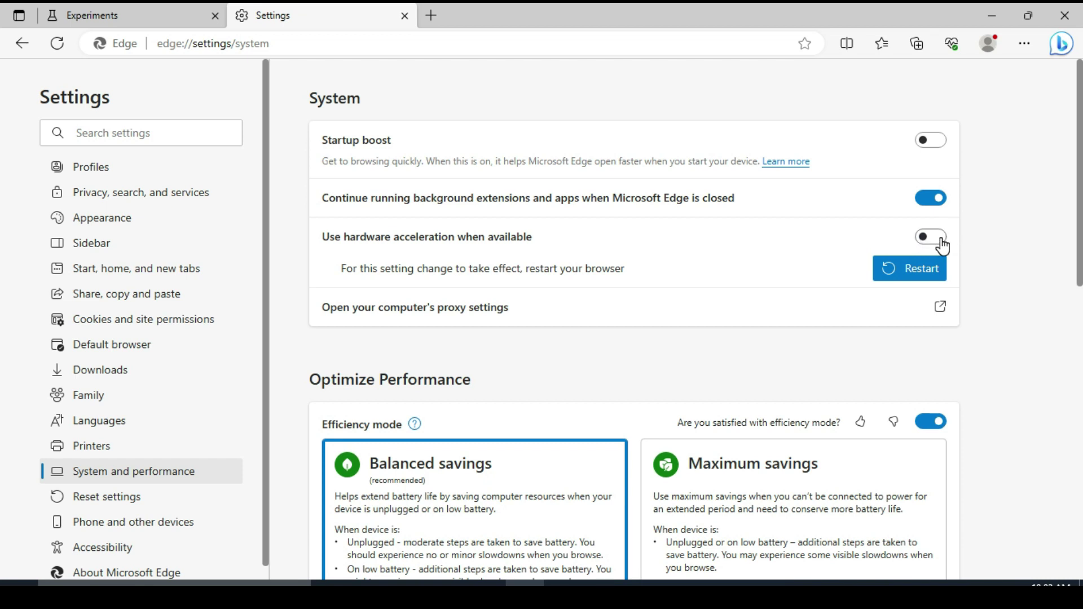
{"action": "left_click", "coordinate": [941, 242]}
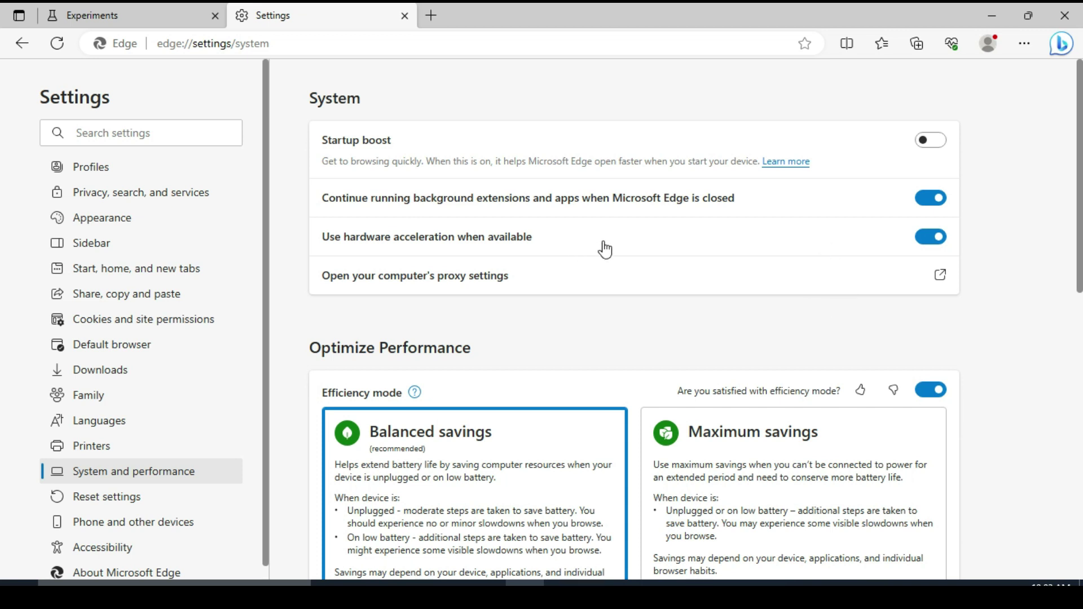
Step: Turn off running background extensions and apps when Microsoft Edge is closed
{"action": "left_click", "coordinate": [928, 202]}
{"action": "scroll", "coordinate": [621, 251], "scroll_direction": "down", "scroll_amount": 10}
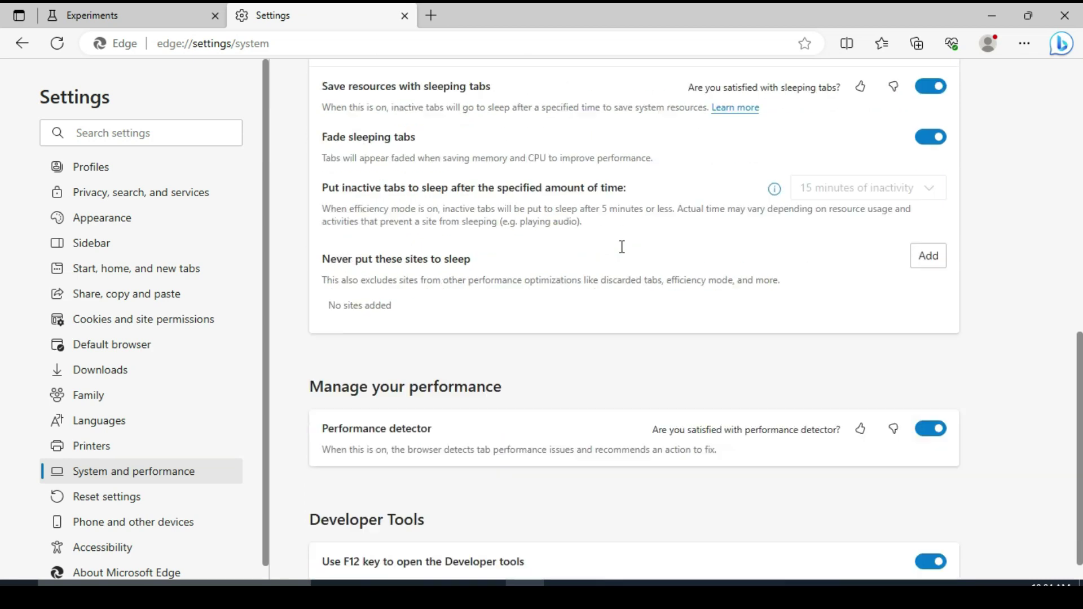